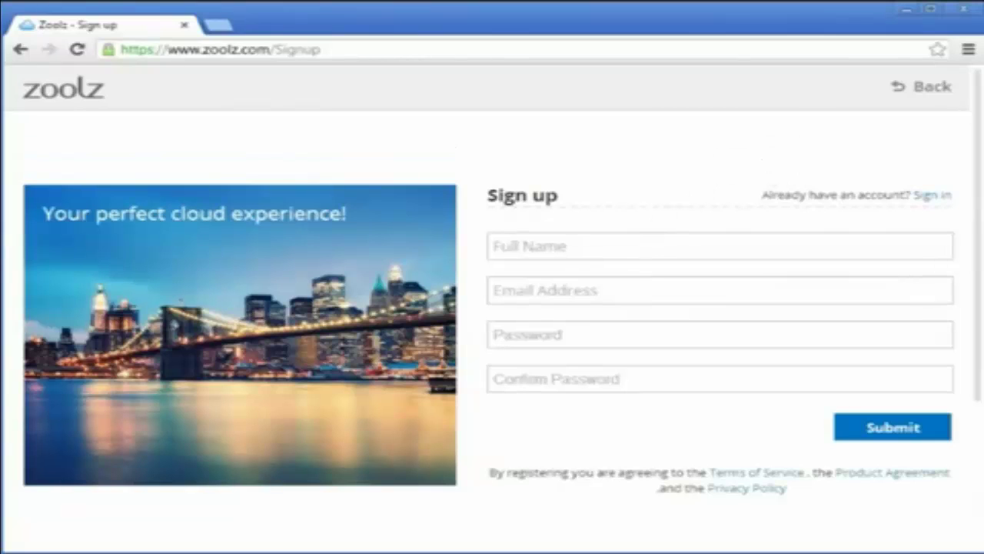
# Register a new Zoolz account through the sign-up form and download the desktop installer.
pyautogui.click(676, 246)
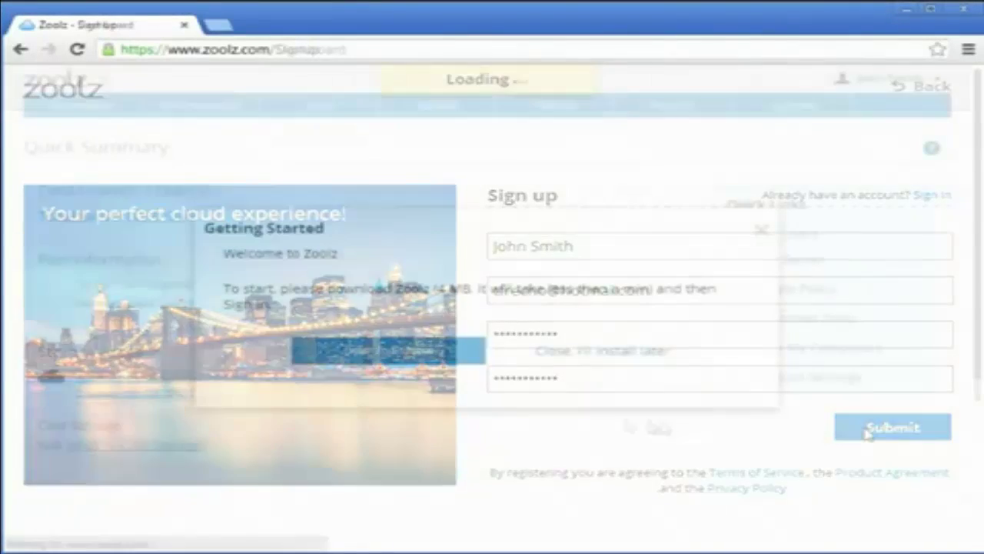
pyautogui.click(400, 357)
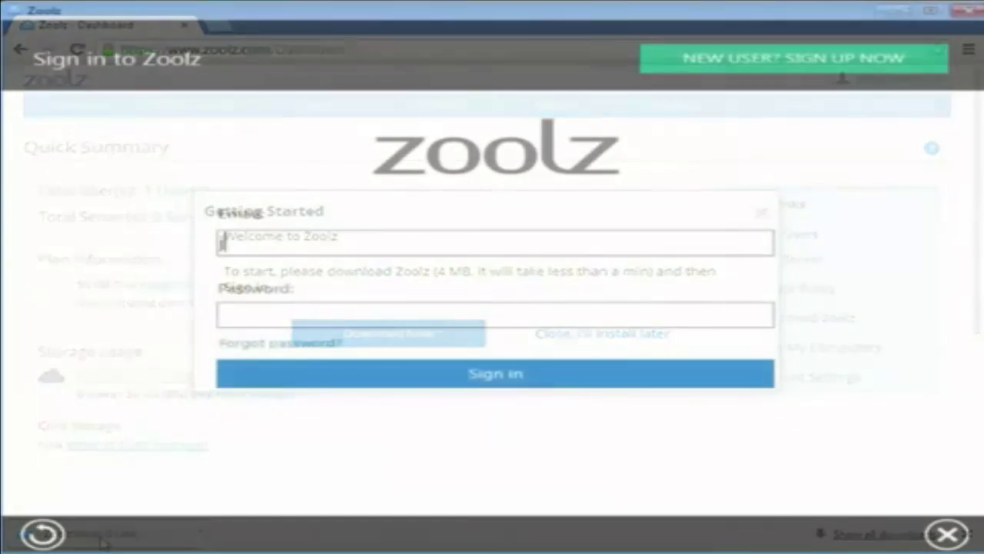
pyautogui.press('Tab')
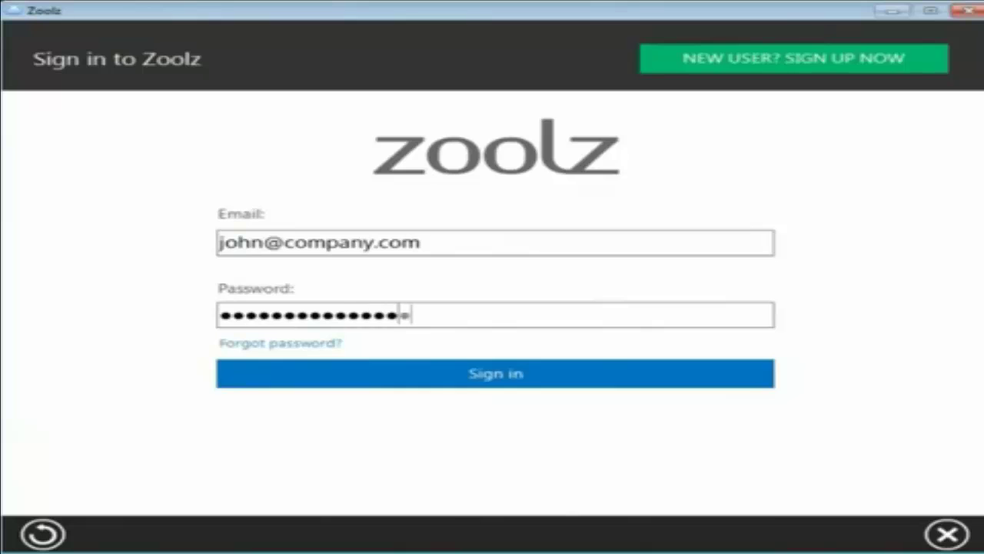
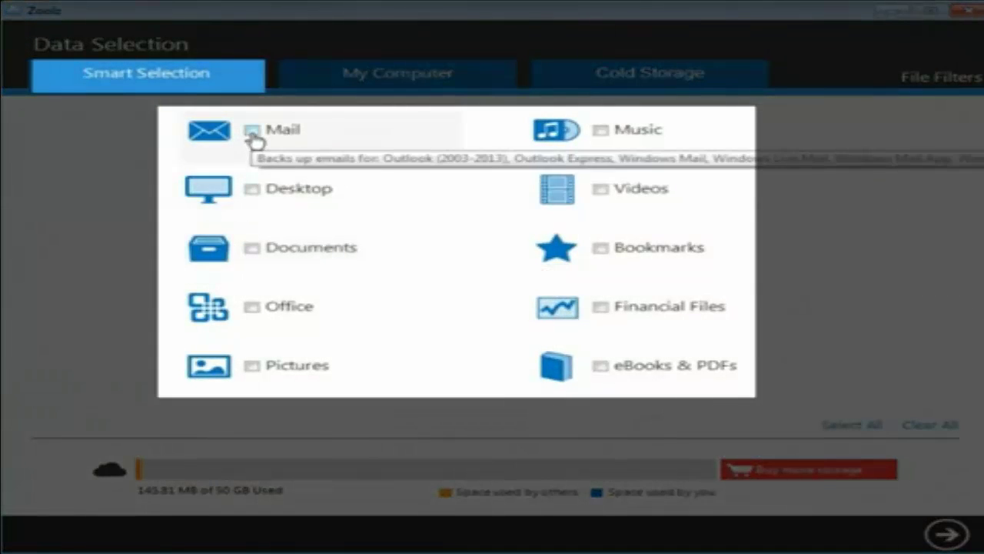
# Select Mail, Desktop and My Pictures for backup and review the Cold Storage options.
pyautogui.click(251, 131)
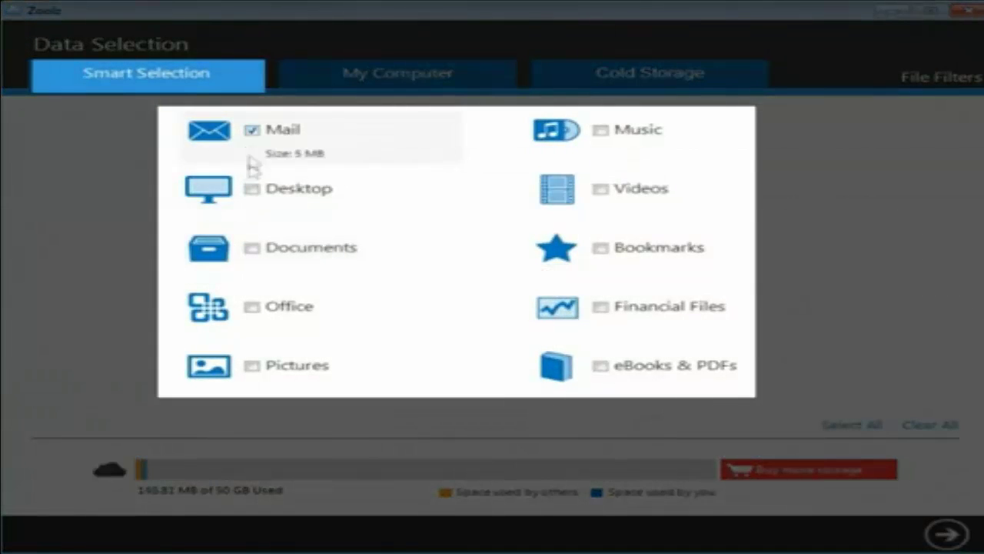
pyautogui.click(251, 189)
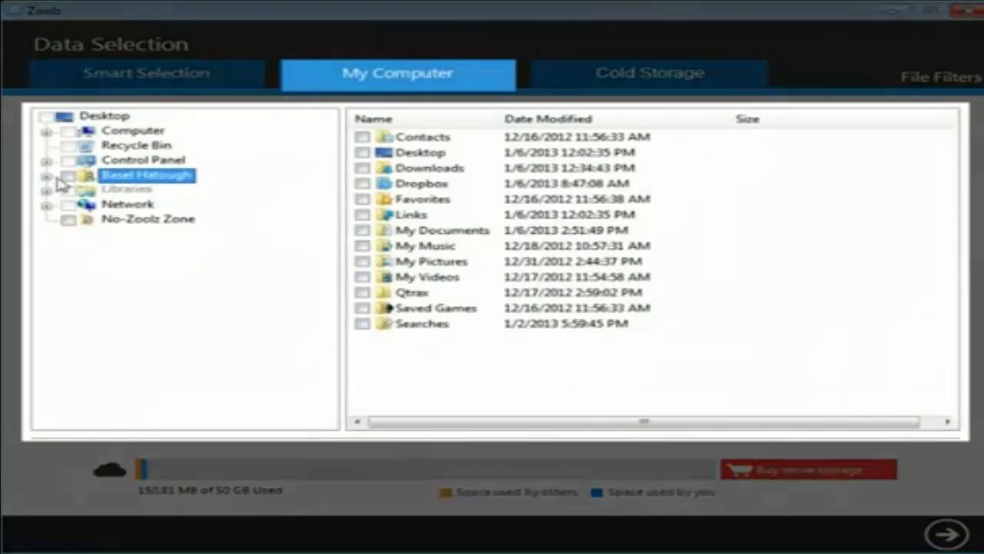
pyautogui.click(67, 176)
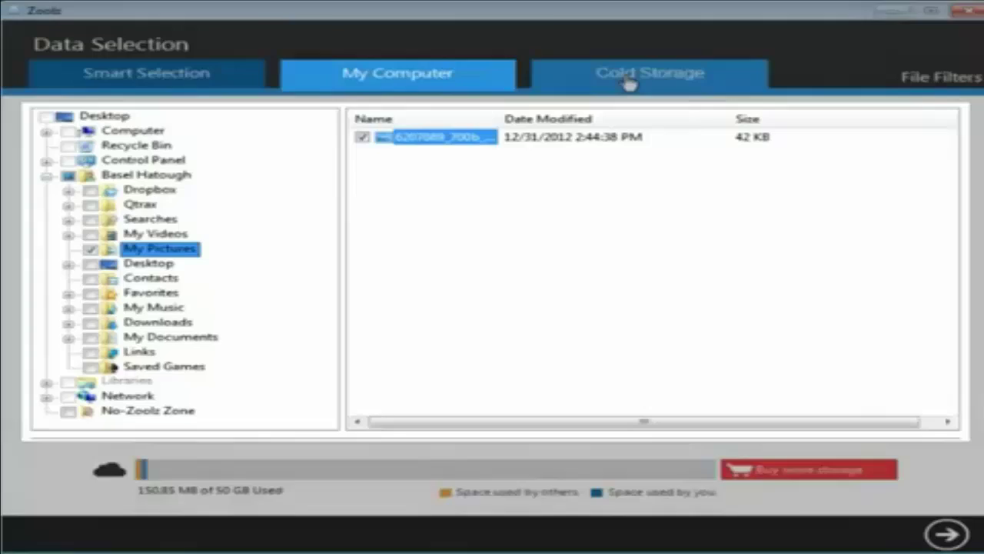
pyautogui.click(628, 81)
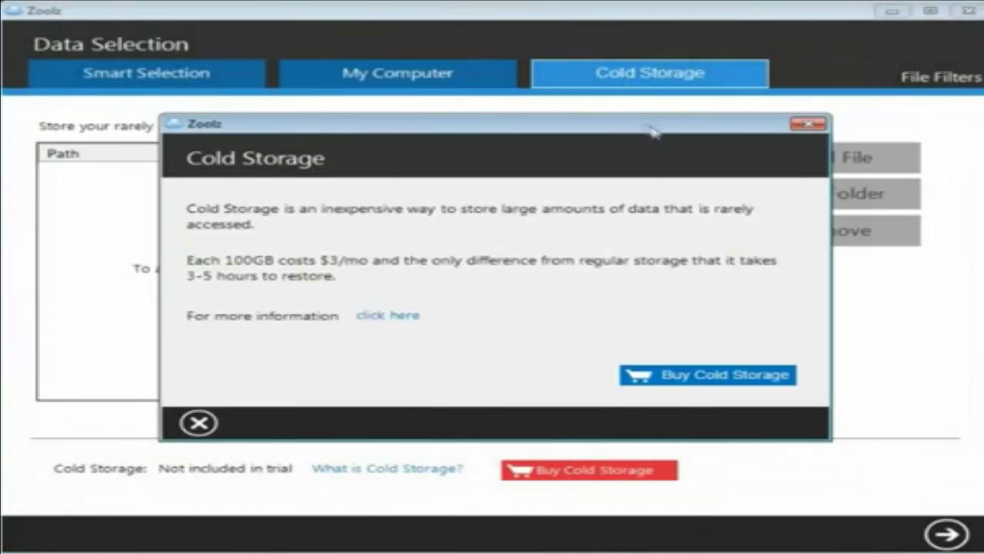
pyautogui.click(198, 423)
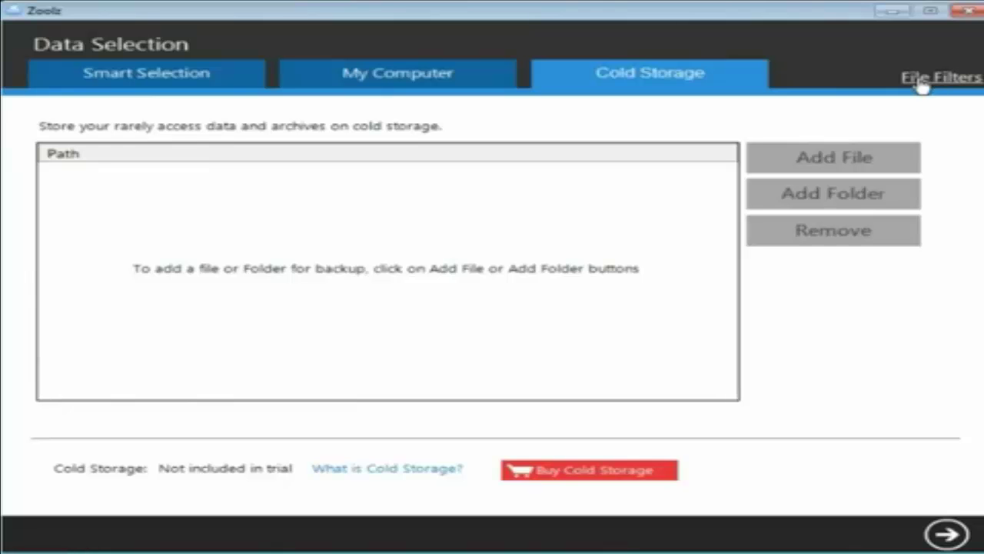
# Add a specified-path Exclude filter skipping files older than a November 2012 cutoff date.
pyautogui.click(922, 82)
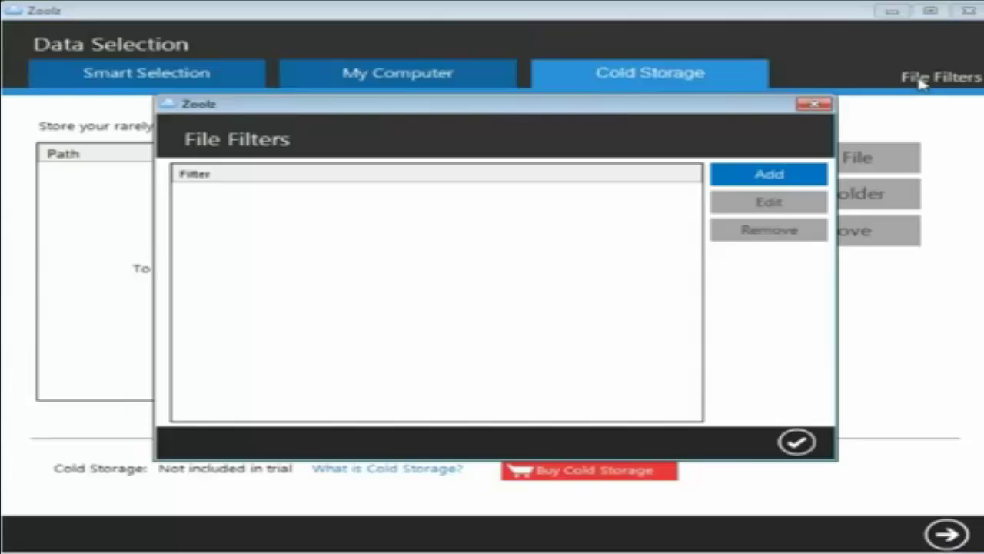
pyautogui.click(769, 174)
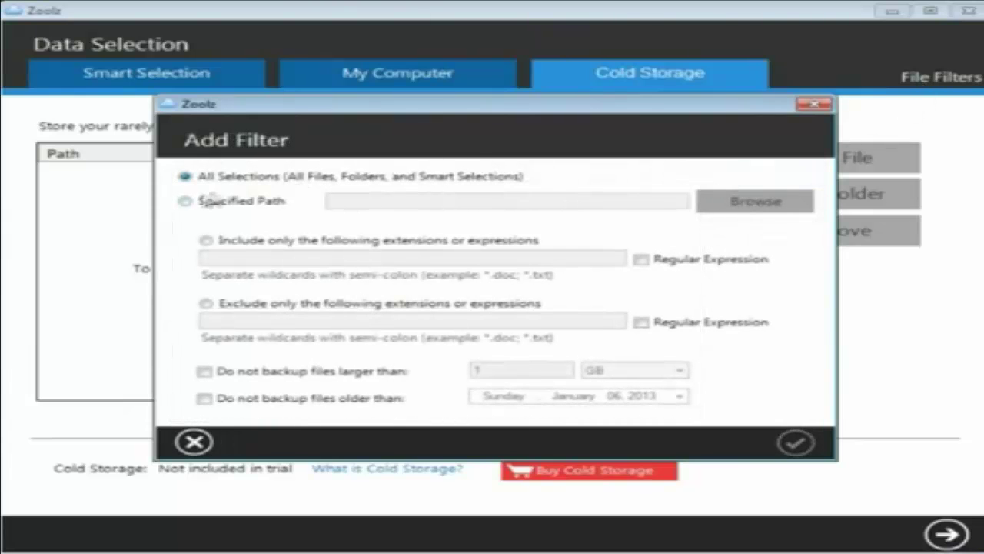
pyautogui.click(186, 202)
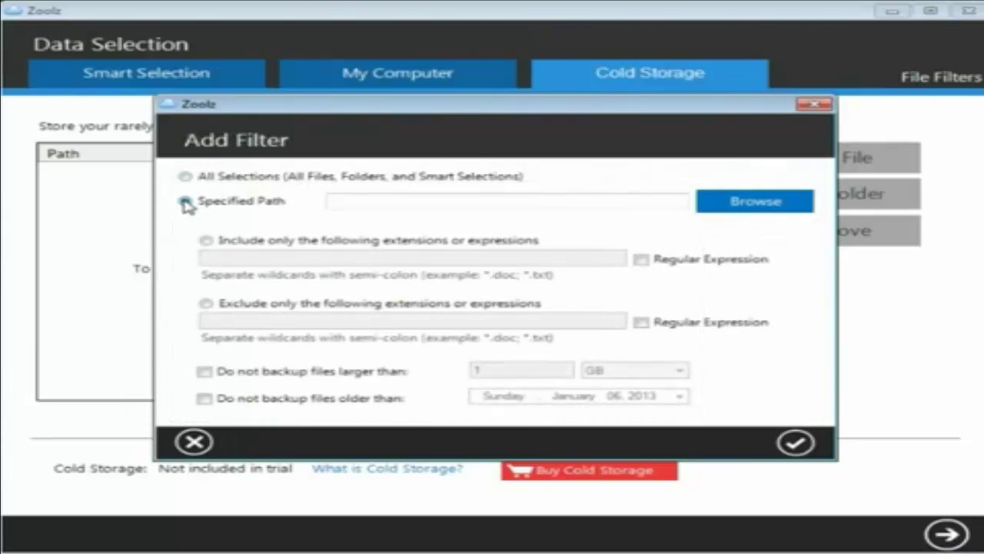
pyautogui.click(206, 240)
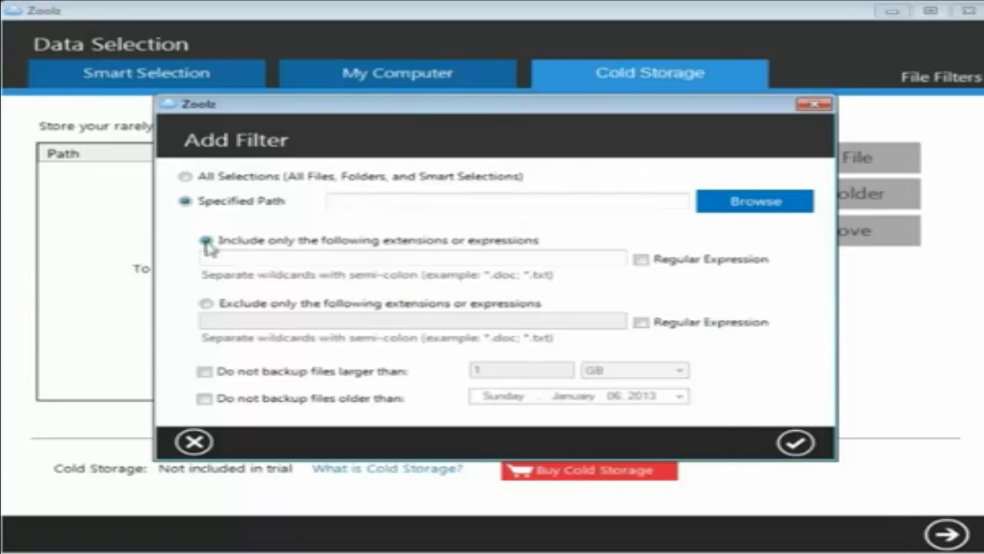
pyautogui.click(680, 396)
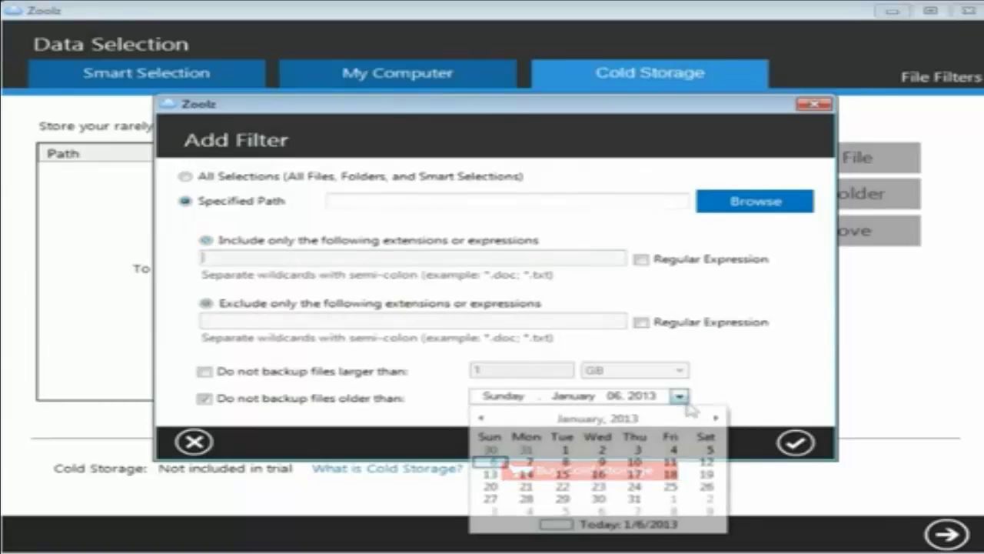
pyautogui.click(480, 419)
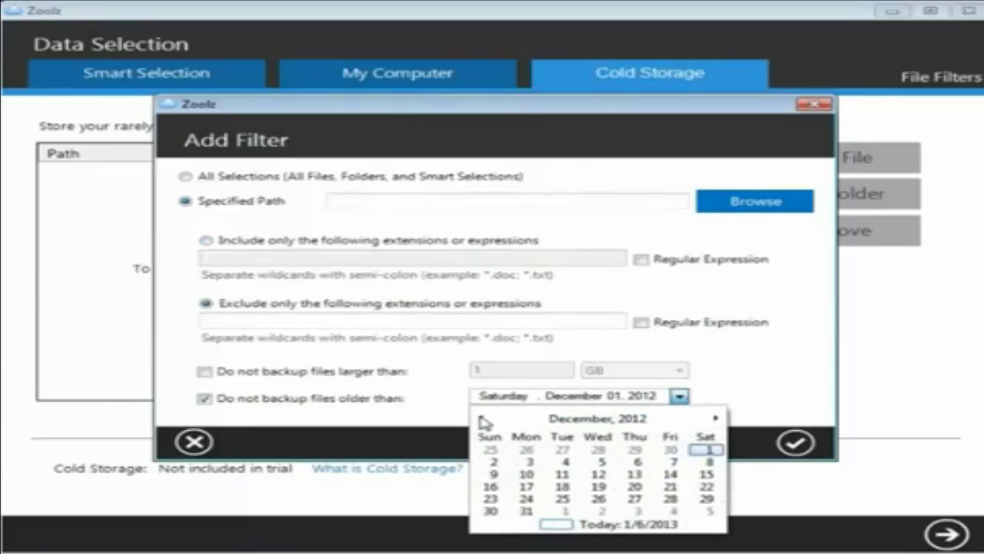
pyautogui.click(715, 418)
pyautogui.click(562, 450)
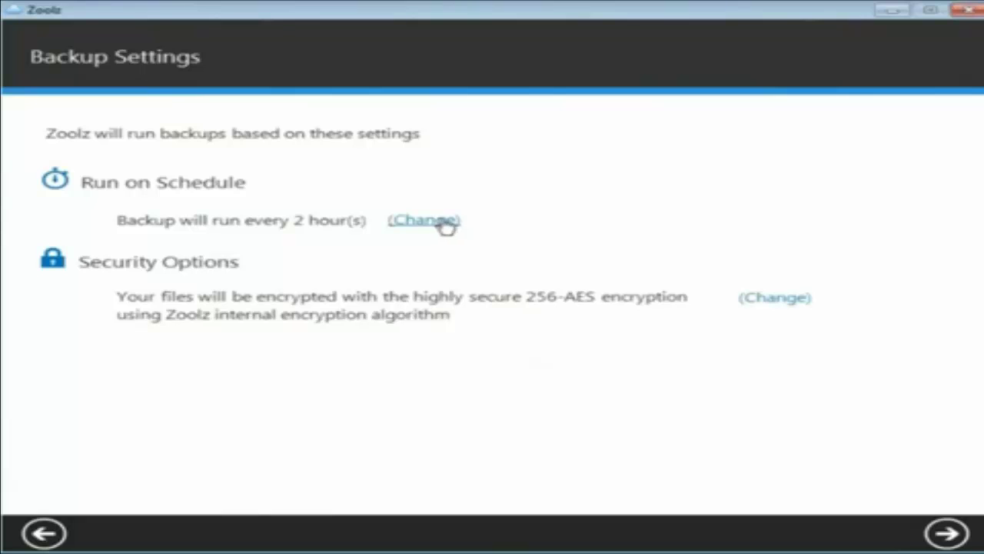
# Encrypt backups with your own confirmed password and disable music, video and photo streaming.
pyautogui.click(772, 301)
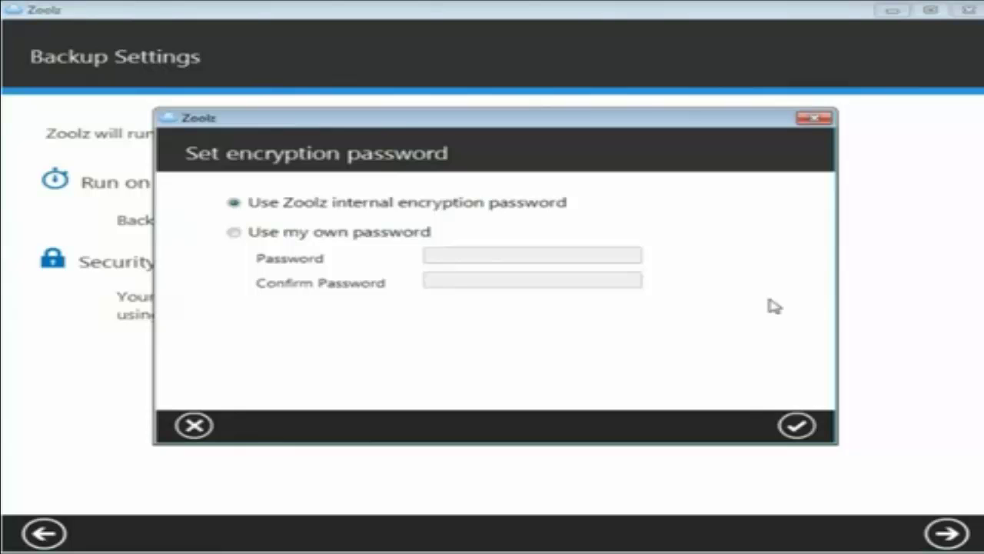
pyautogui.click(236, 236)
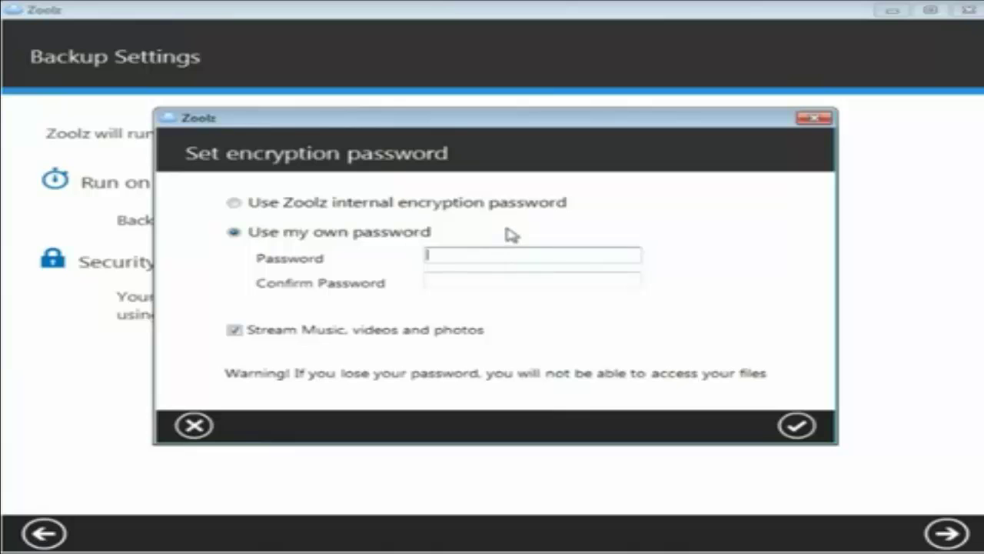
pyautogui.press('Tab')
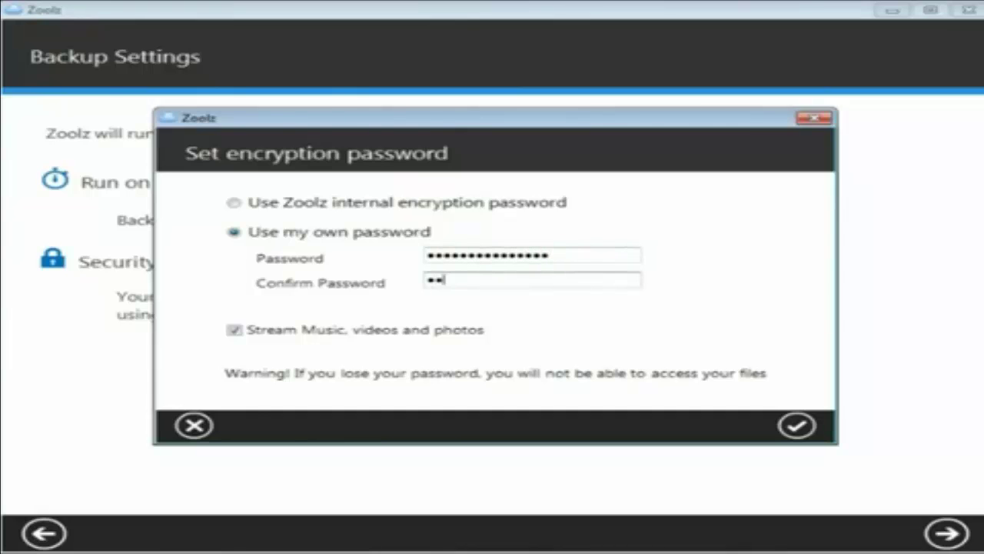
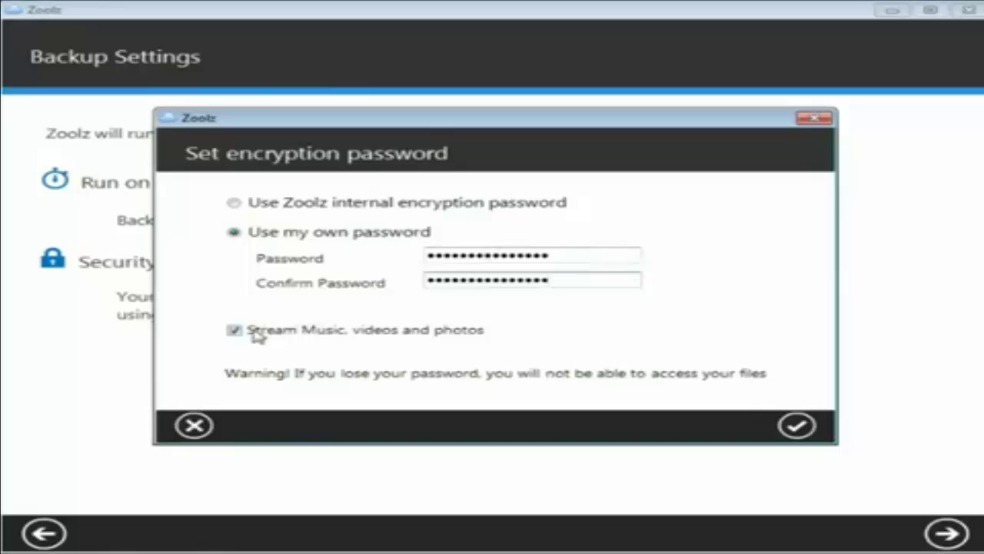
pyautogui.click(235, 330)
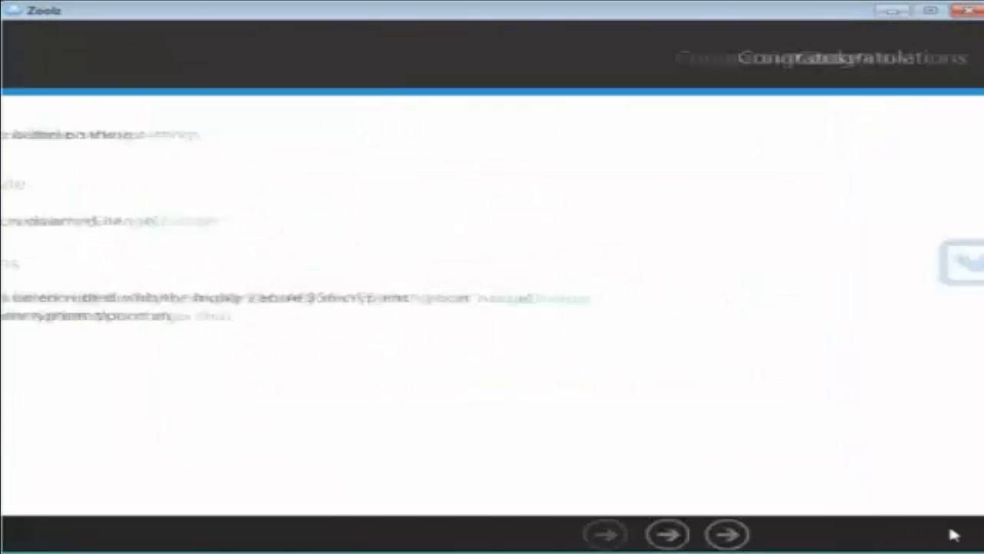
# Move from the Congratulations page to the backup dashboard.
pyautogui.click(948, 534)
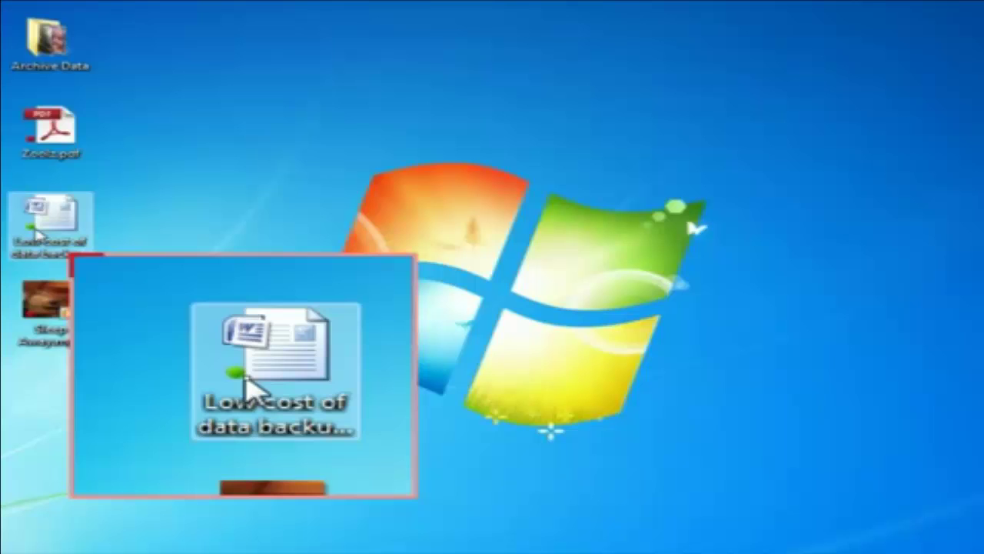
# Show the context menu for the 'Low cost of data backup' desktop document.
pyautogui.rightClick(37, 234)
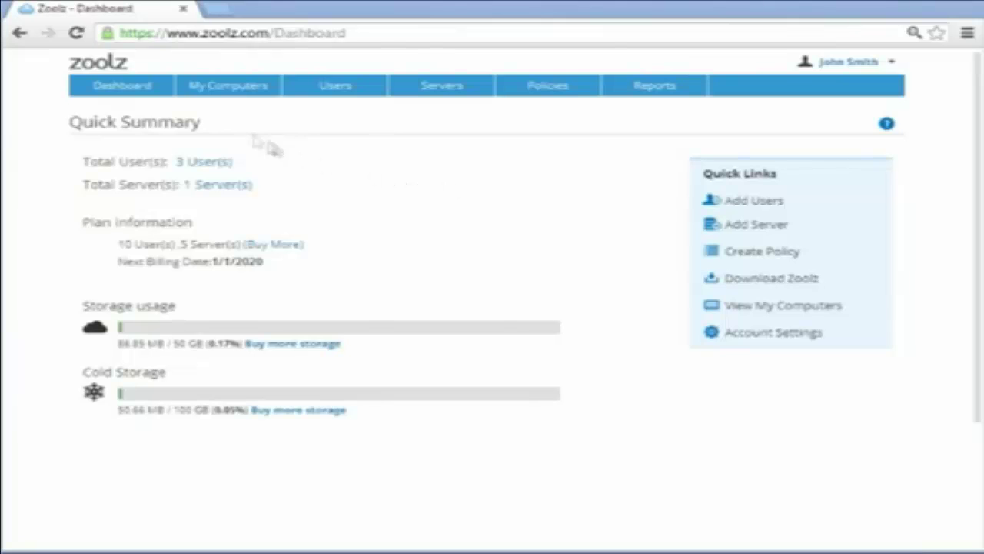
# Search My Computers backups for 'rose', select Roses.jpg and view its More actions.
pyautogui.click(210, 88)
pyautogui.click(696, 116)
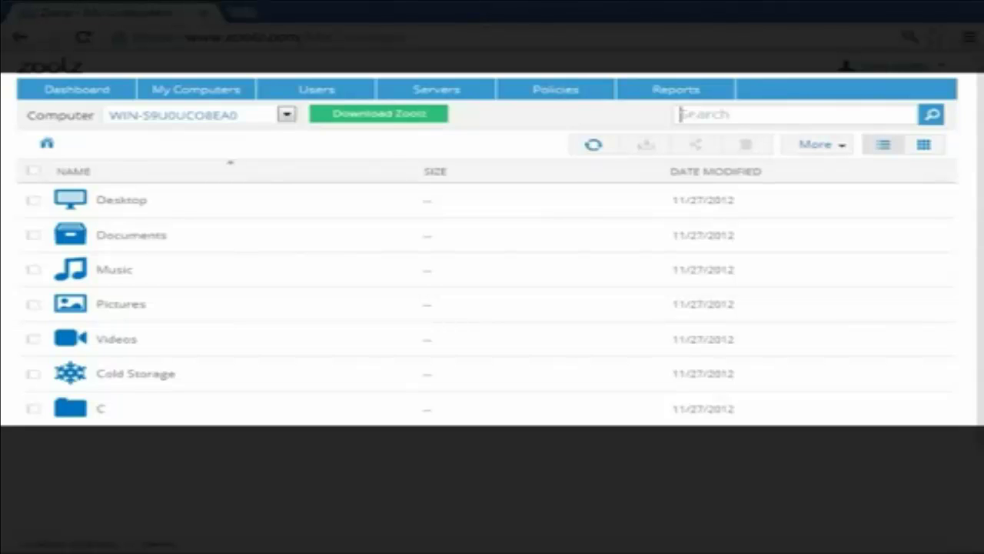
pyautogui.write('r')
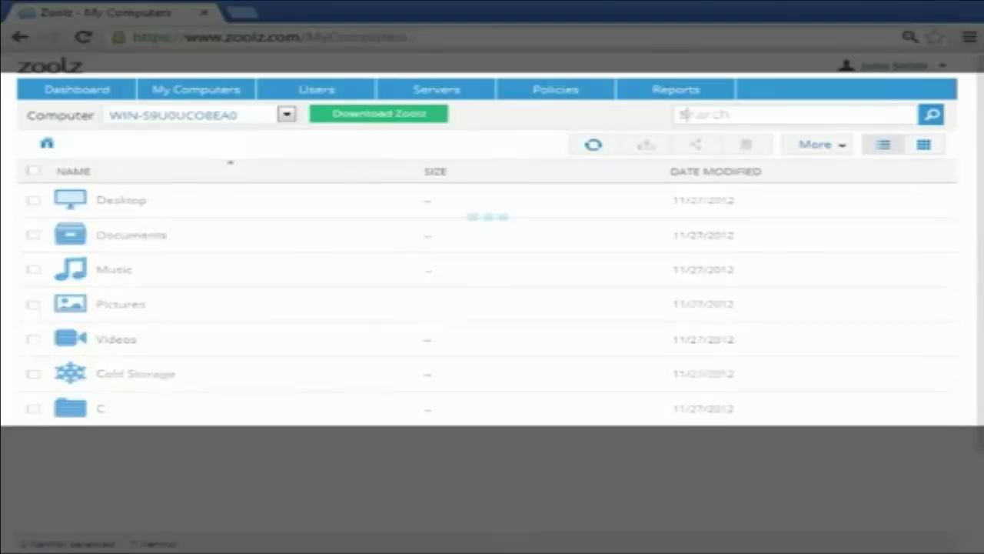
pyautogui.write('ose')
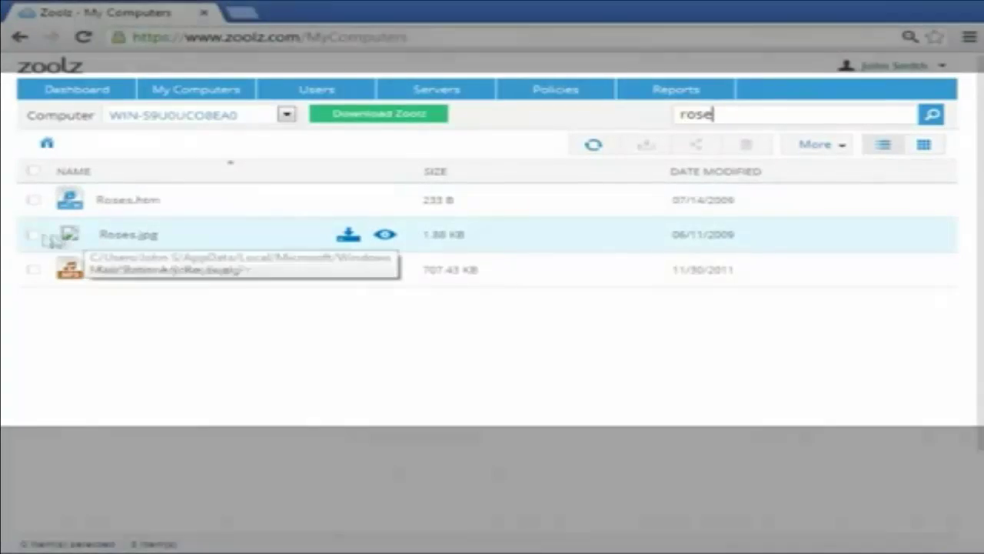
pyautogui.click(69, 234)
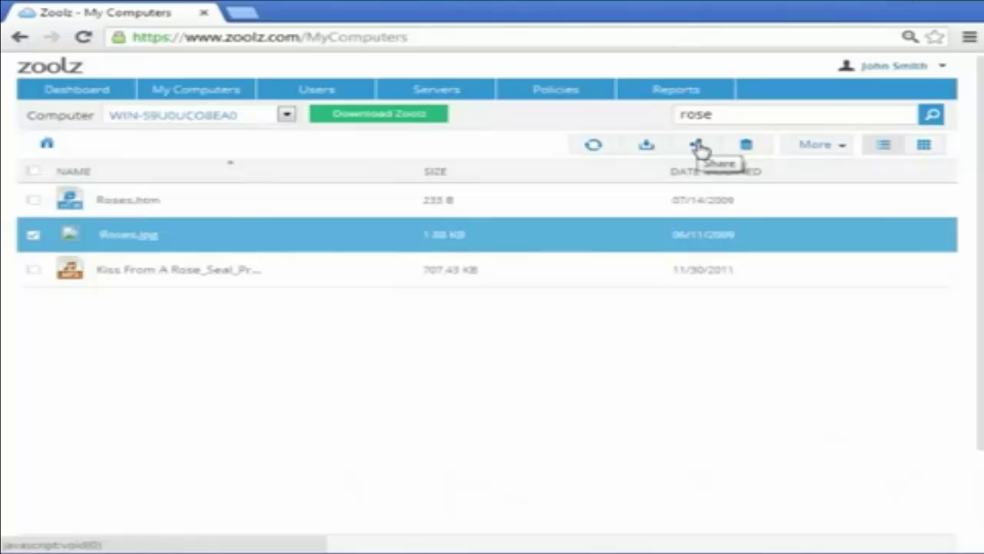
pyautogui.click(828, 149)
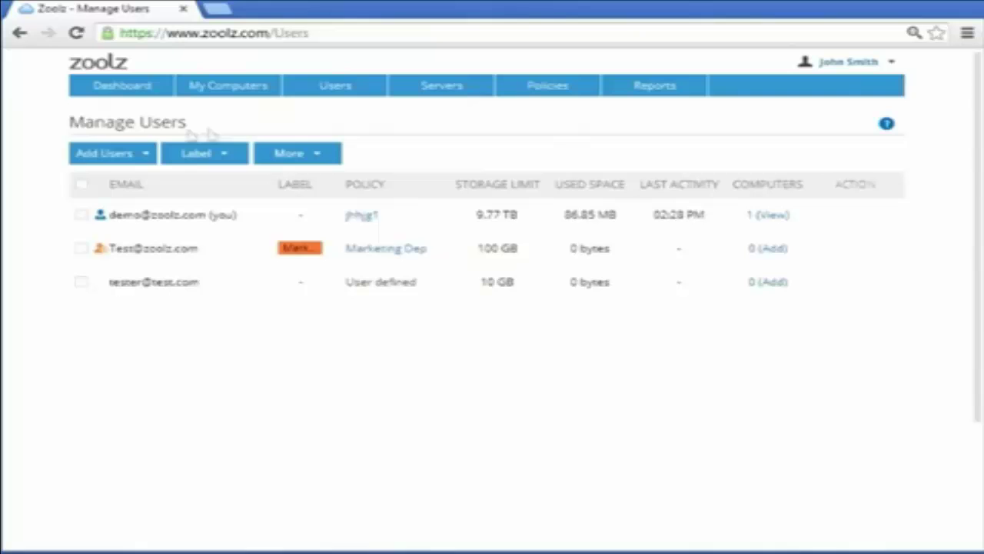
# Select your own user row, view its Action menu, then open the account name menu.
pyautogui.click(81, 216)
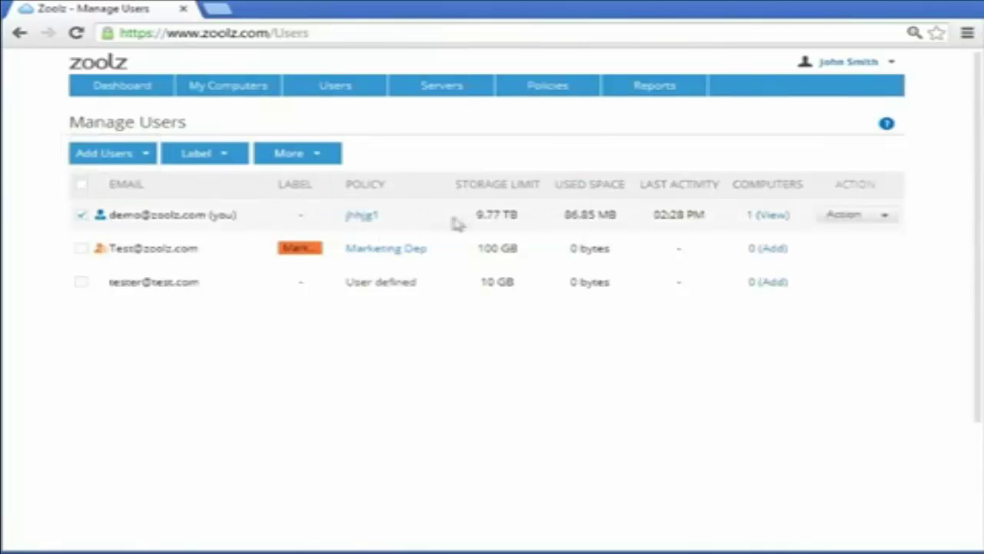
pyautogui.click(858, 215)
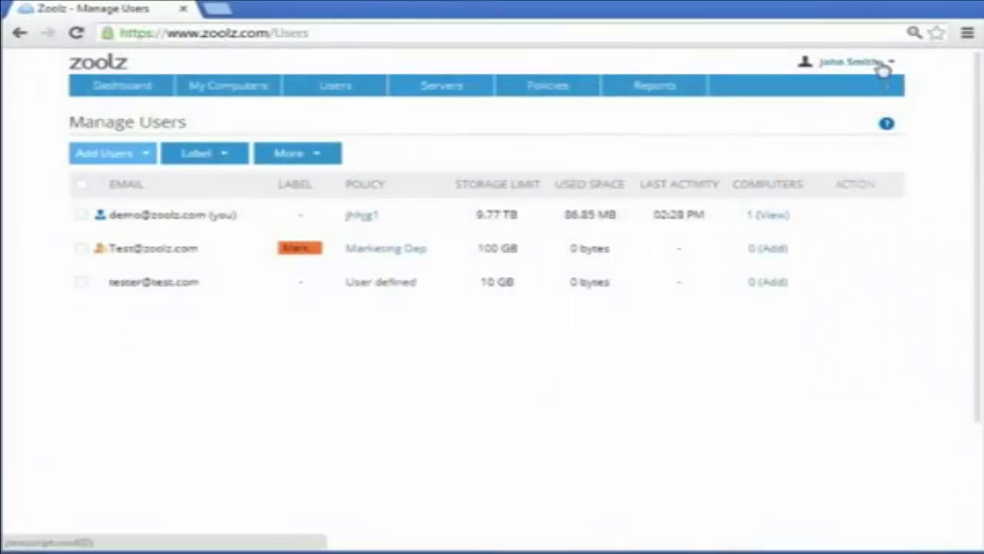
pyautogui.click(883, 67)
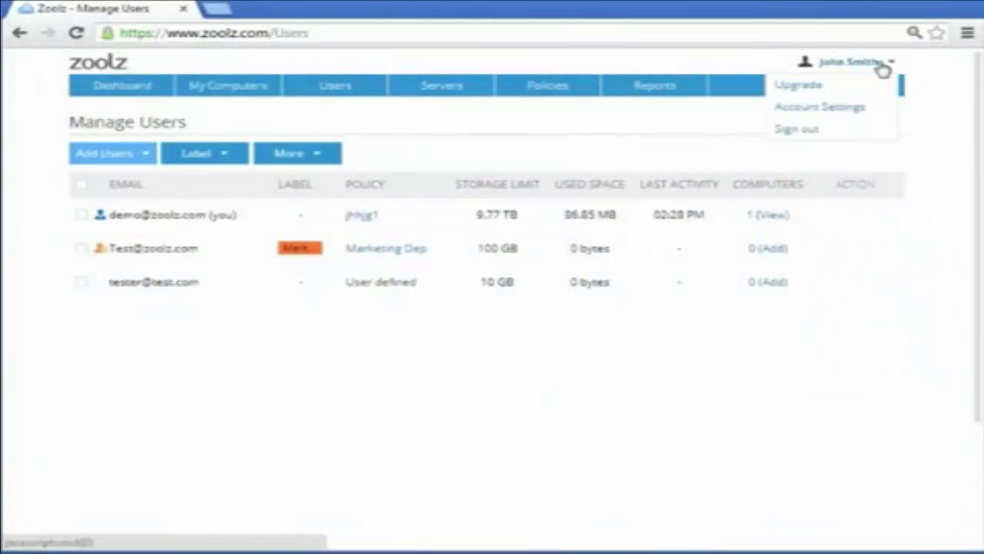
# On the Upgrade page, add 100 GB of extra cold storage, then reset it to zero.
pyautogui.click(811, 87)
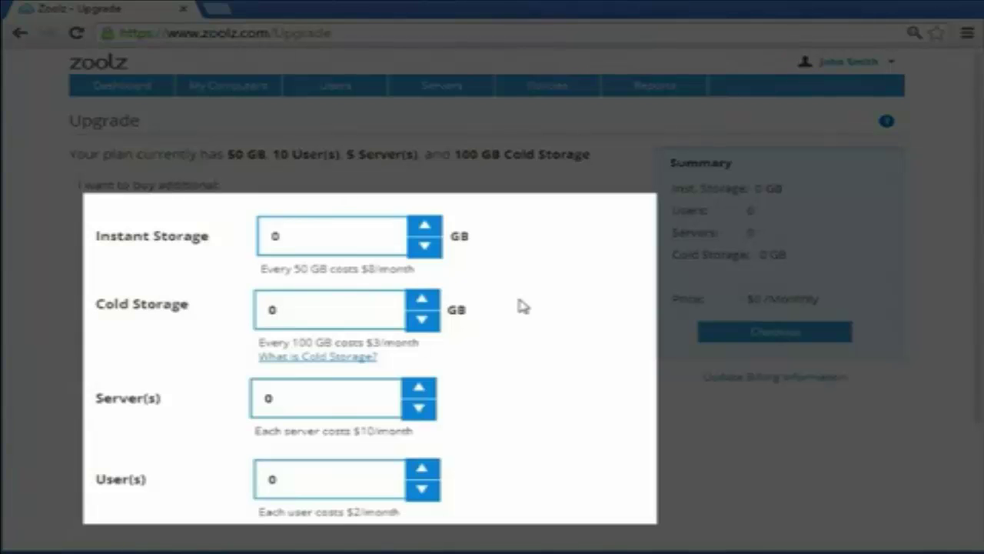
pyautogui.click(421, 300)
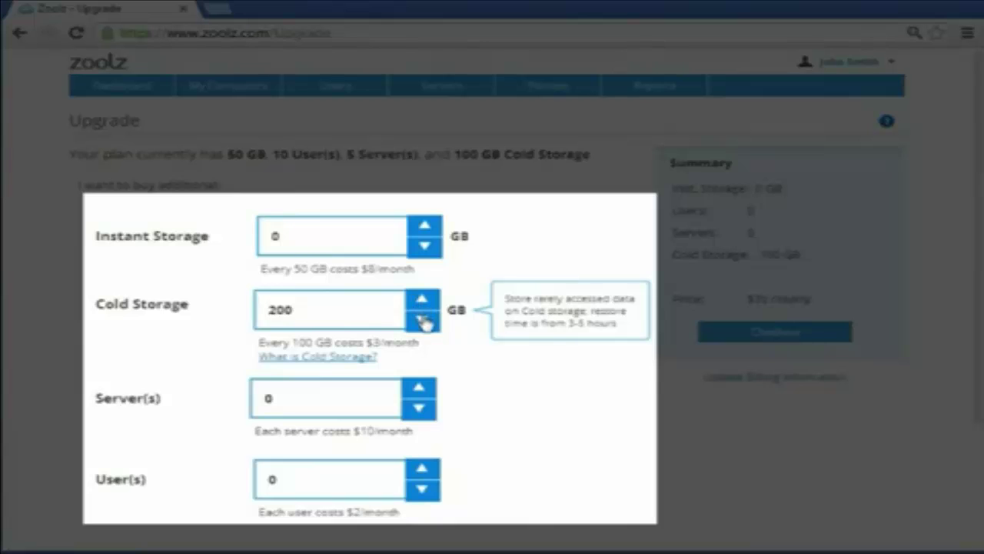
pyautogui.click(423, 320)
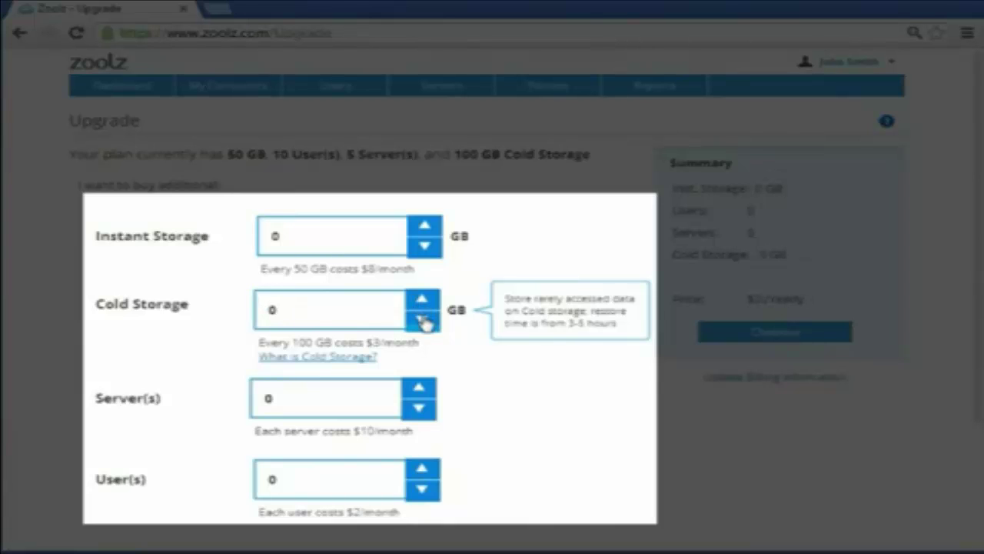